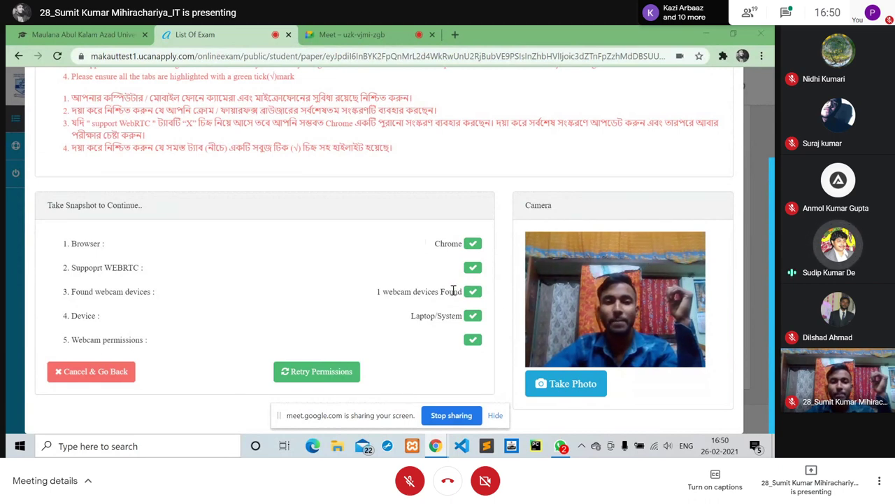
# - Hide the screen-sharing notice, take the webcam snapshot and continue past the browser check
pyautogui.click(487, 413)
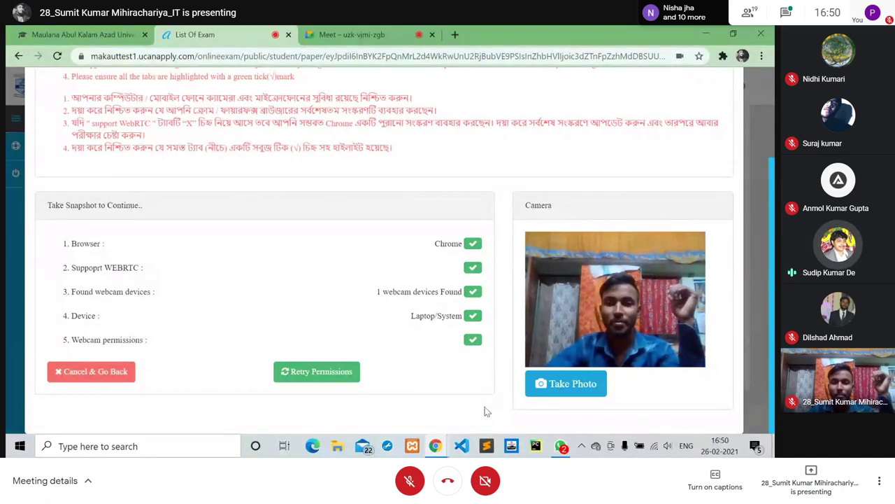
pyautogui.click(555, 388)
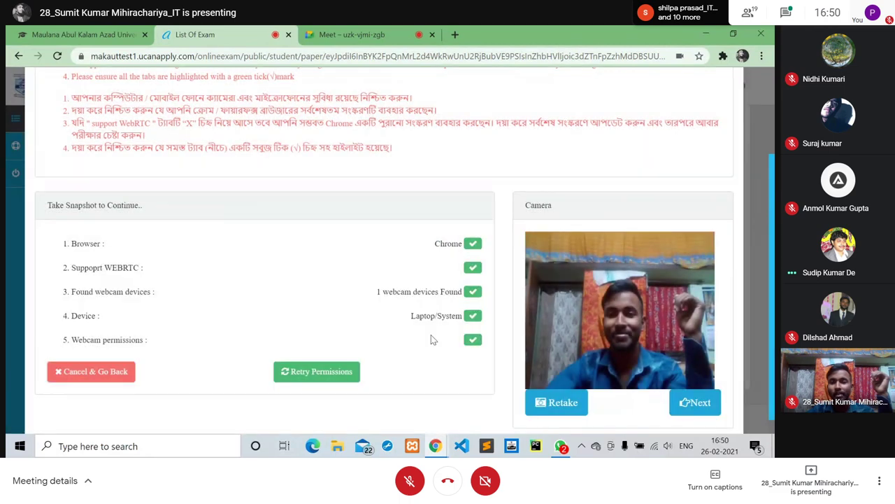
pyautogui.click(682, 409)
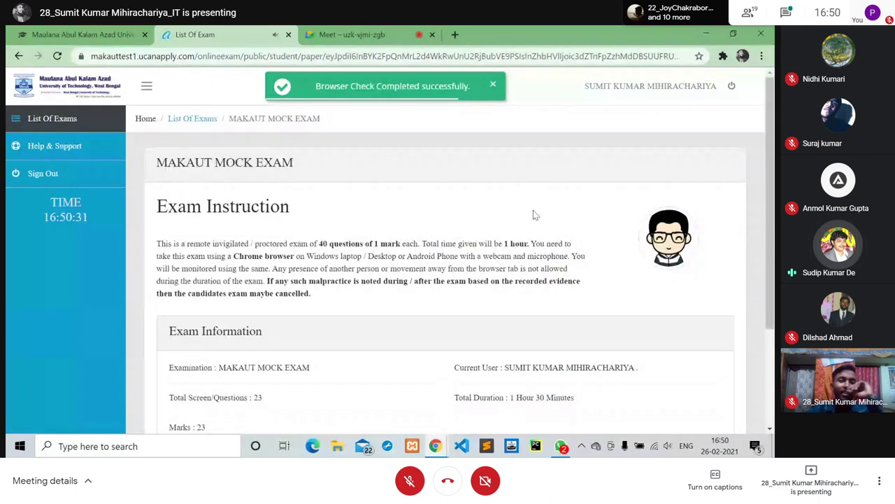
# - Start the MAKAUT MOCK EXAM from its exam instruction page
pyautogui.scroll(-1, 568, 253)
pyautogui.scroll(-1, 568, 253)
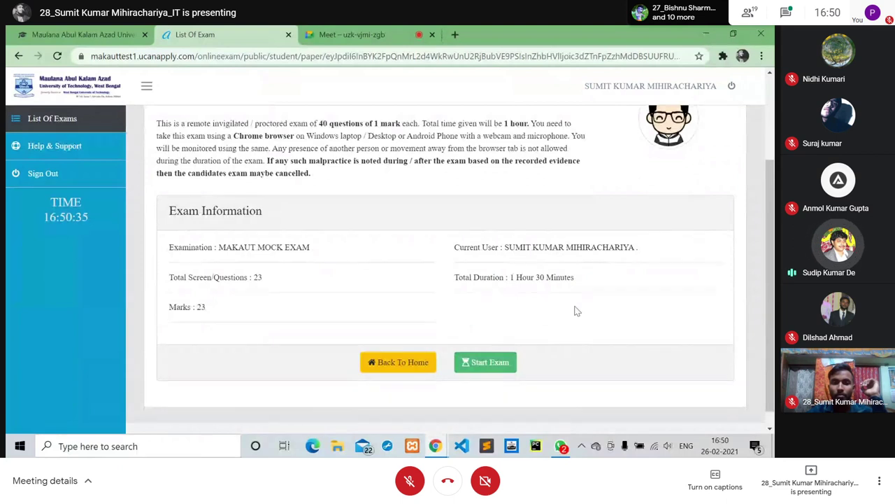
pyautogui.click(493, 364)
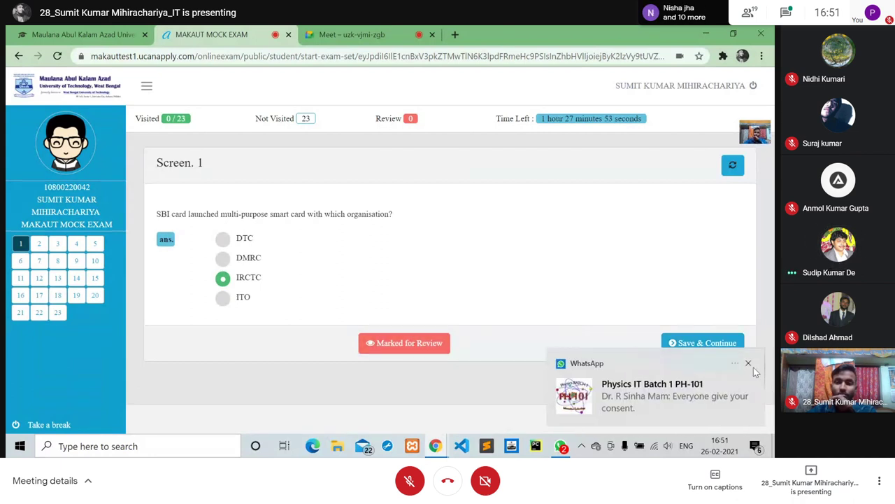
# - Dismiss the WhatsApp notification and save IRCTC as the answer to question 1 about the SBI smart card
pyautogui.click(749, 365)
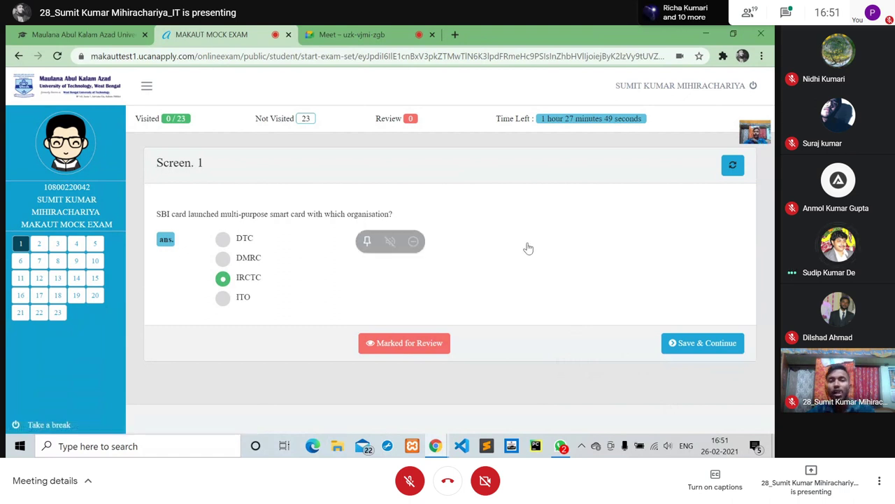
pyautogui.hotkey('ctrl', 'd')
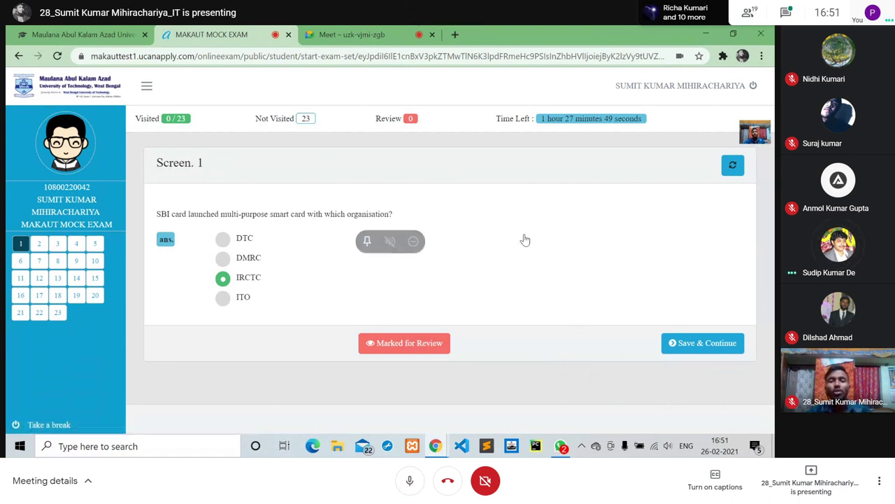
pyautogui.hotkey('ctrl', 'd')
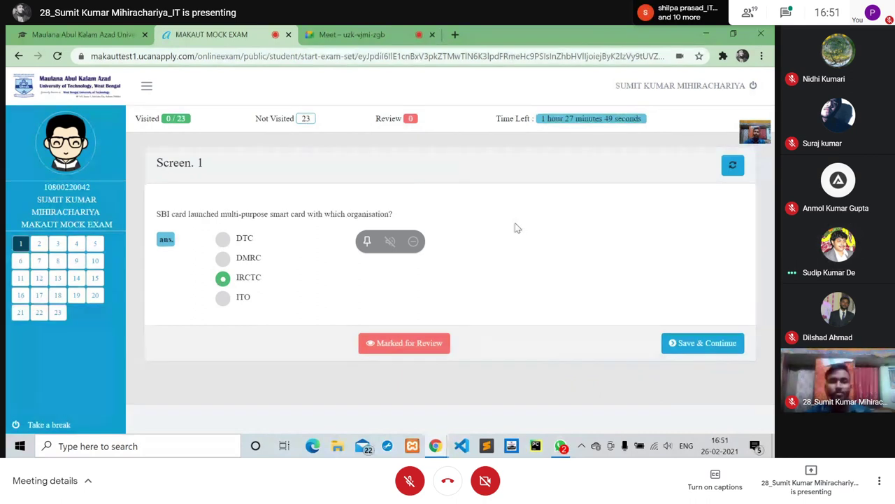
pyautogui.click(691, 345)
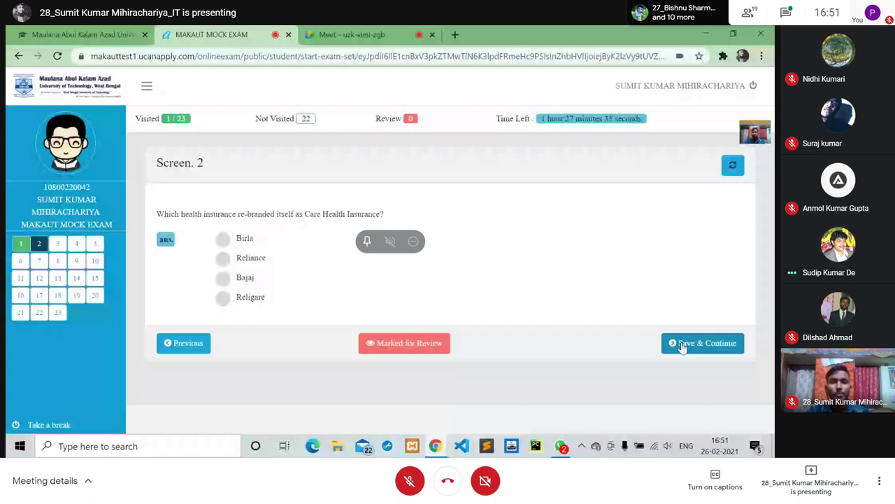
# - Answer question 2 with Reliance and question 3 with Narendra Modi, saving each answer
pyautogui.click(241, 260)
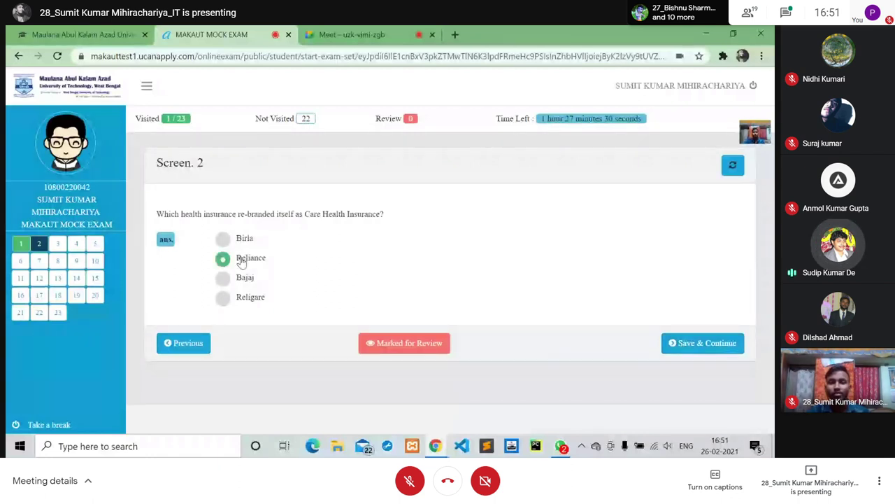
pyautogui.click(680, 345)
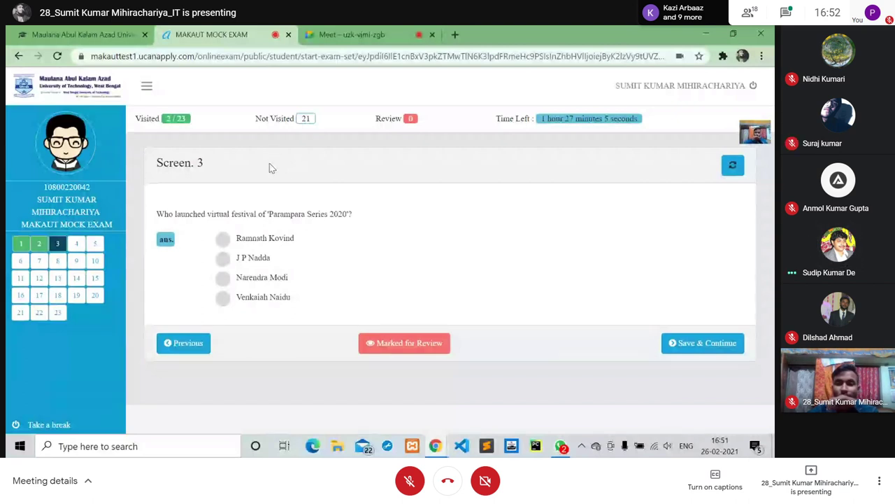
pyautogui.click(222, 278)
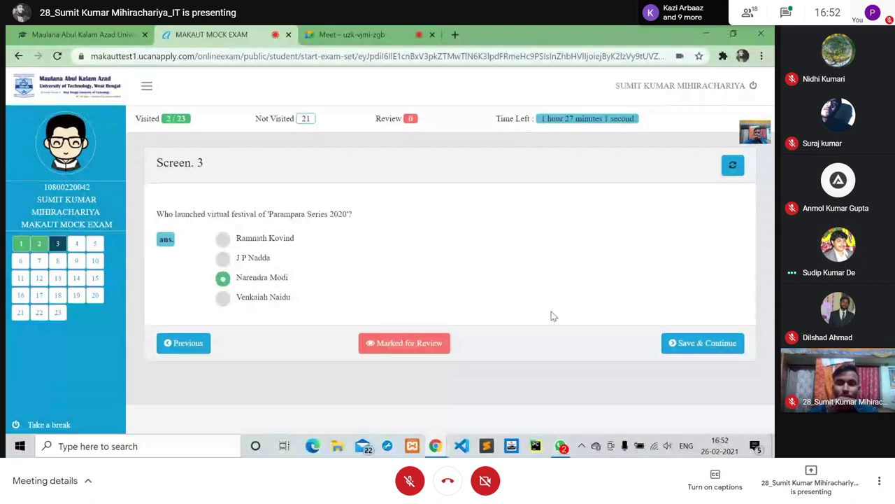
pyautogui.click(686, 344)
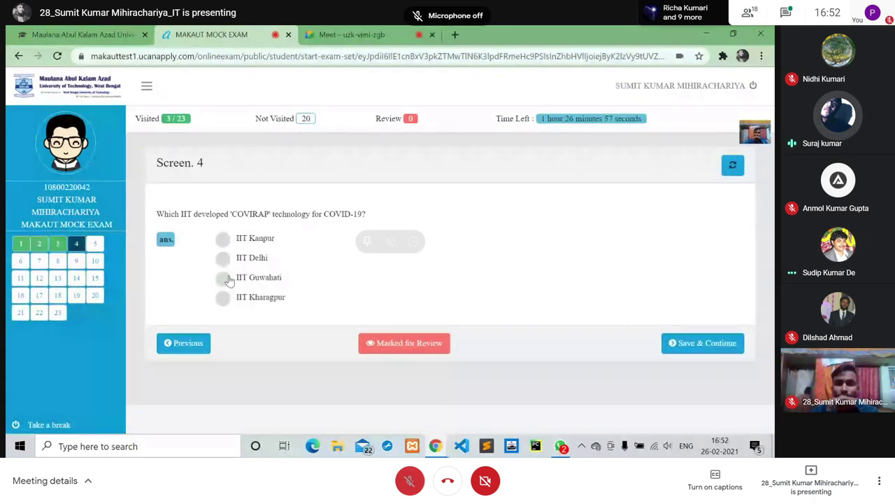
# - Switch from the mock exam to the Google Meet tab and back twice, refreshing question 4 in between
pyautogui.click(389, 35)
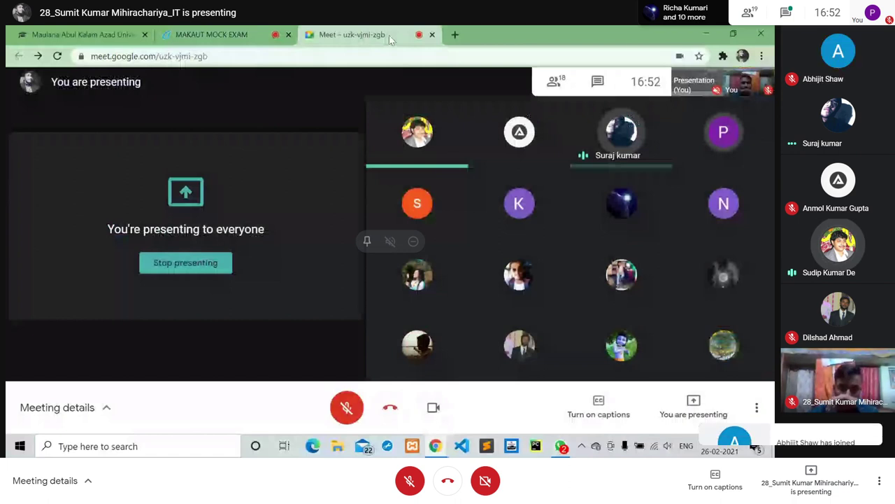
pyautogui.click(234, 32)
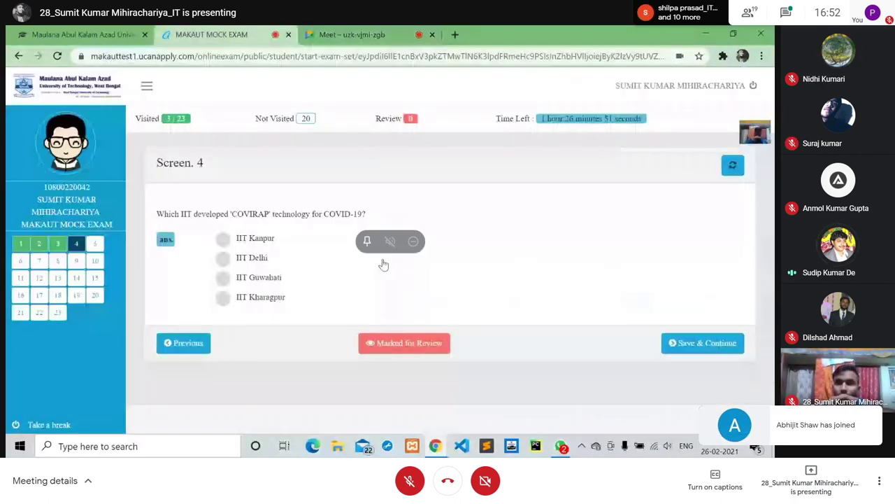
pyautogui.click(733, 168)
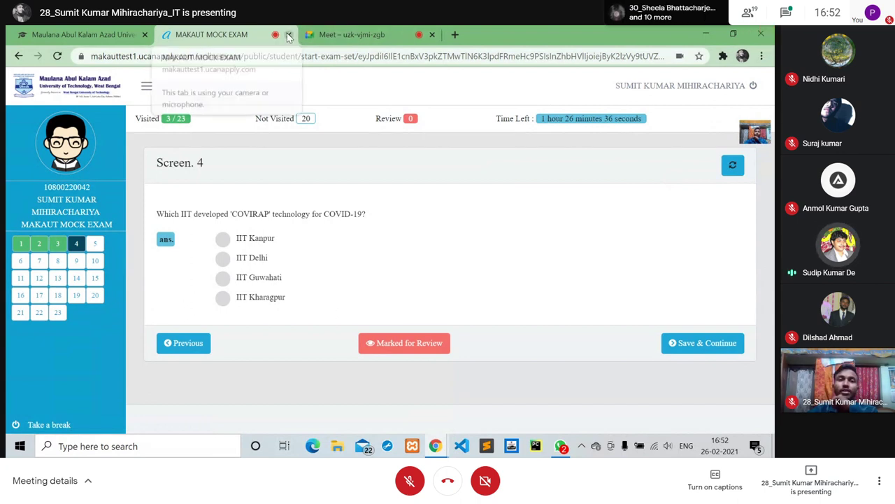
pyautogui.click(402, 37)
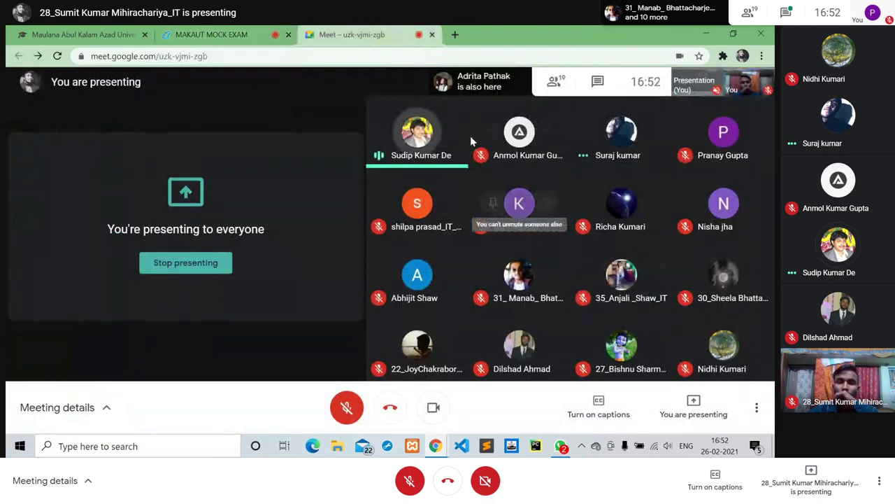
pyautogui.click(239, 35)
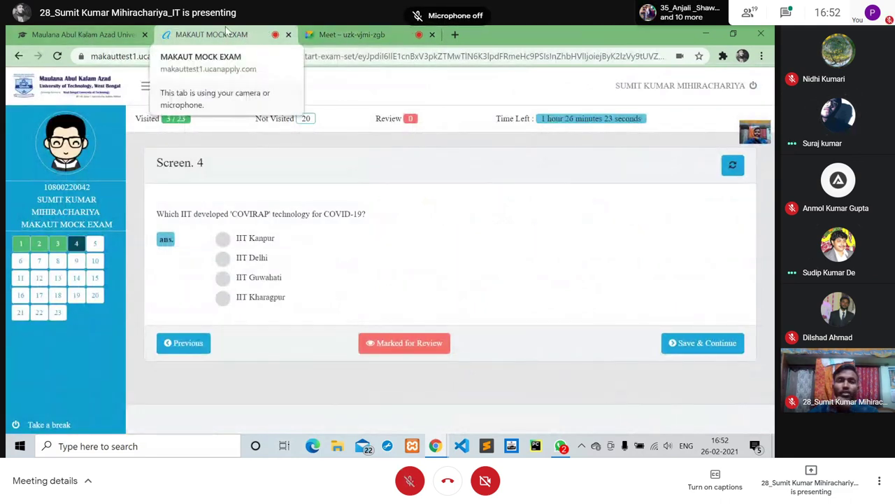
# - Close the mock exam and university portal tabs, and turn off the Google Meet camera
pyautogui.click(288, 34)
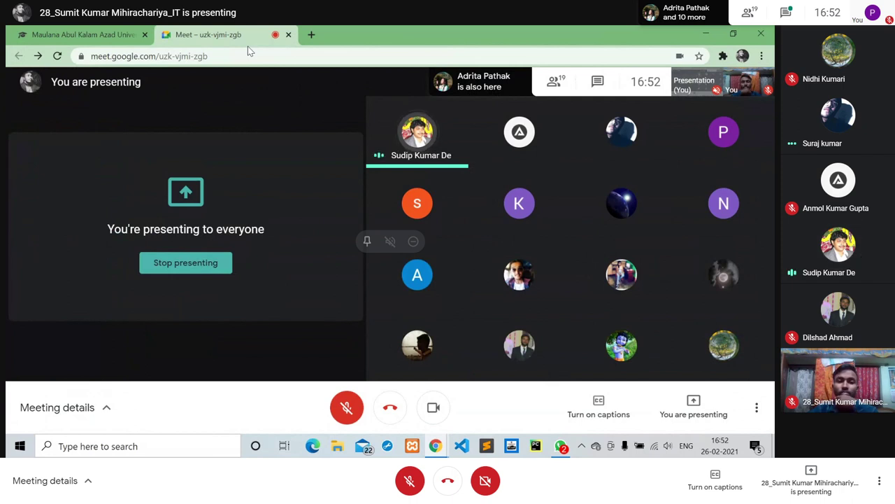
pyautogui.click(439, 403)
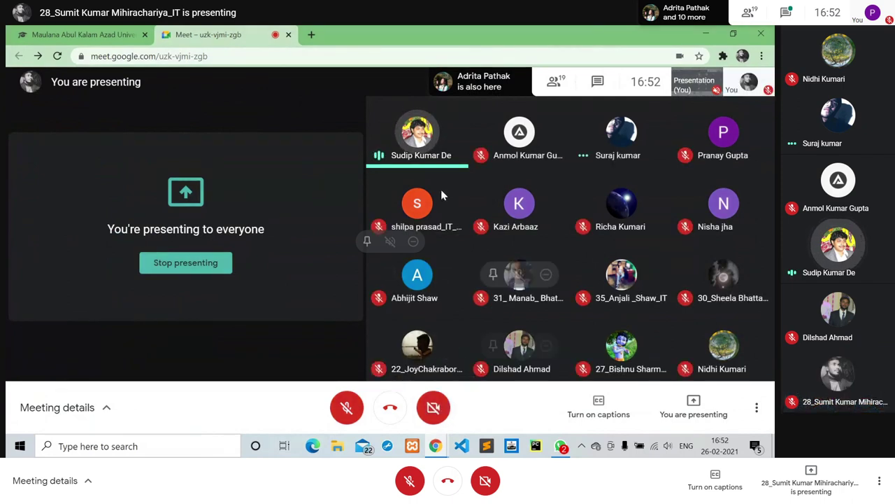
pyautogui.click(61, 33)
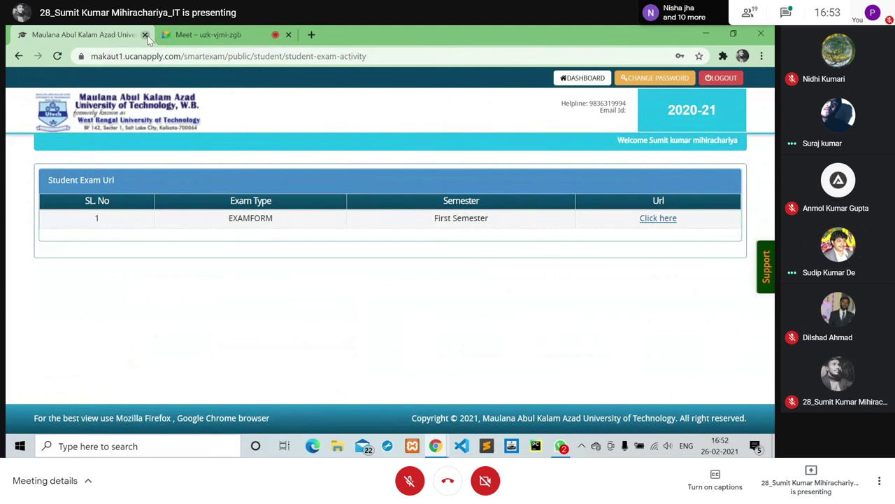
pyautogui.click(145, 34)
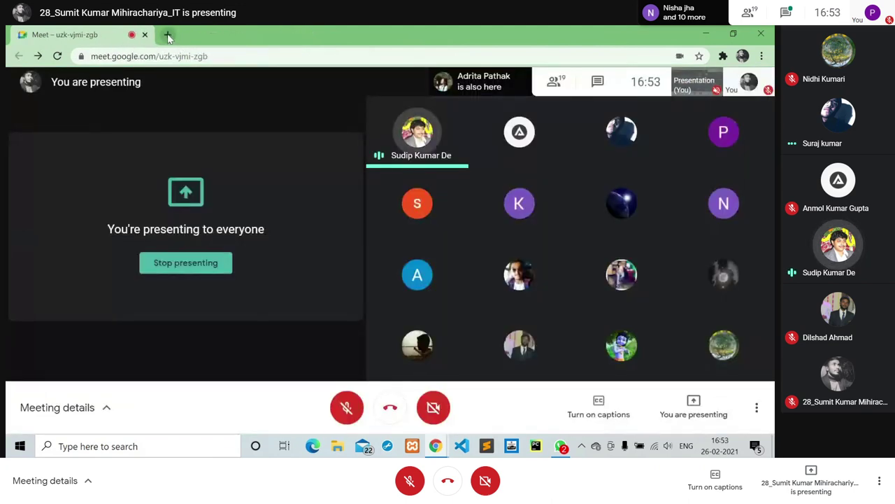
# - Reopen the MAKAUT mock exam from the browser history in a new tab
pyautogui.click(167, 35)
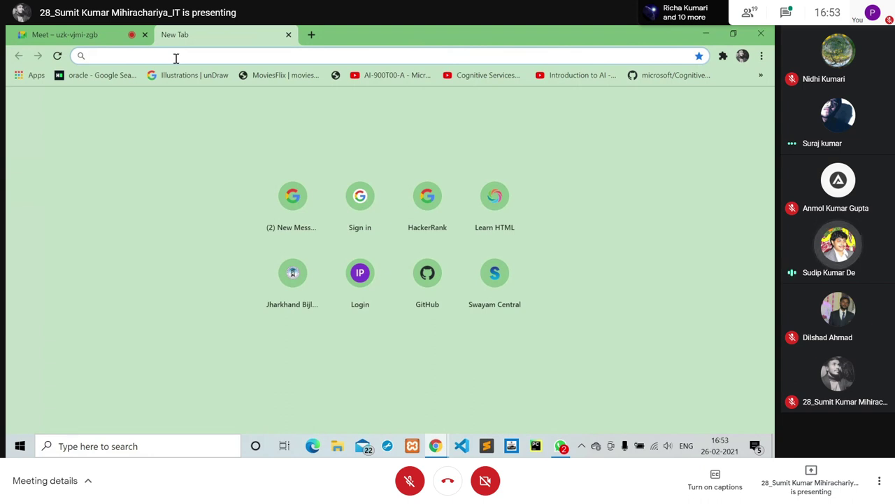
pyautogui.hotkey('ctrl', 'h')
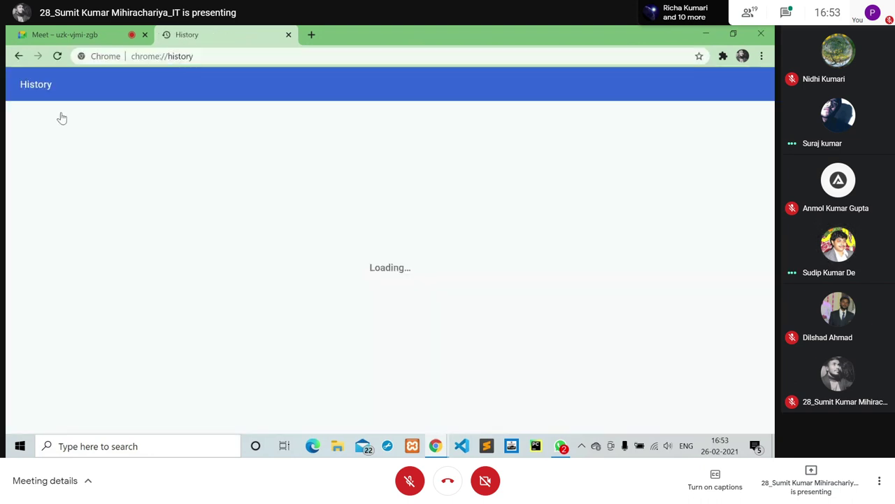
pyautogui.click(298, 175)
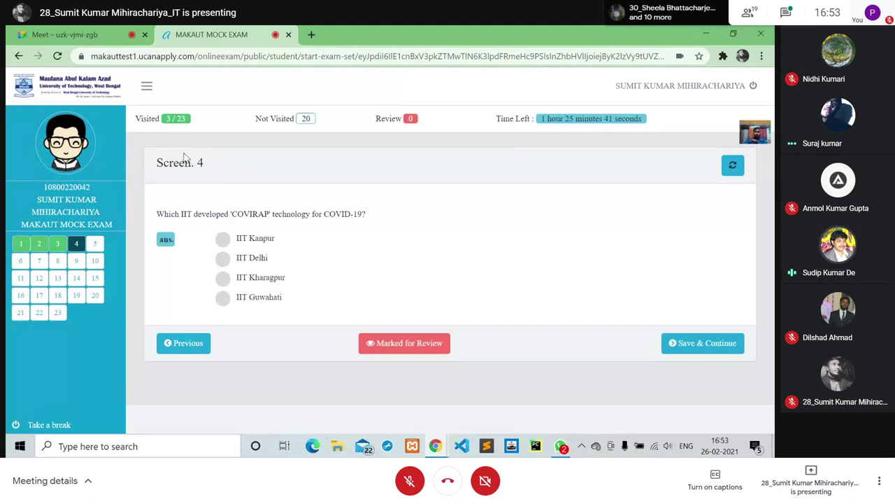
# - Unmute and re-mute the meeting microphone, and visit the Google Meet tab before returning to the mock exam
pyautogui.hotkey('ctrl', 'd')
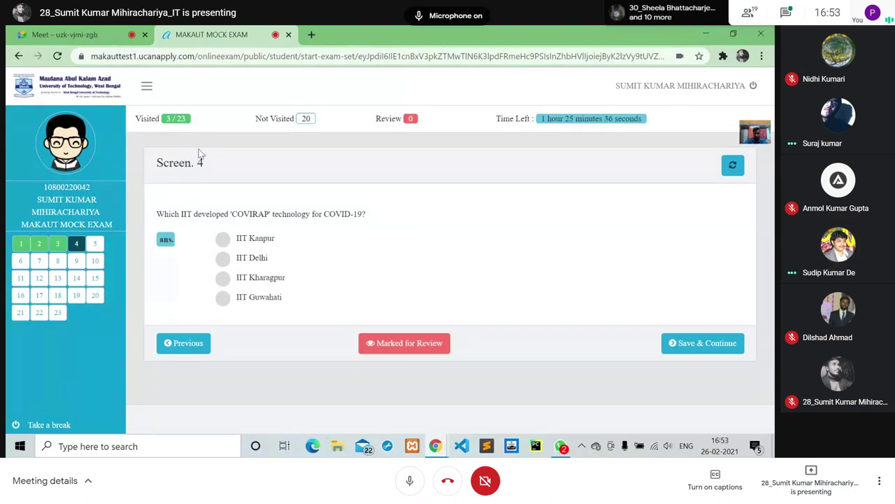
pyautogui.hotkey('ctrl', 'd')
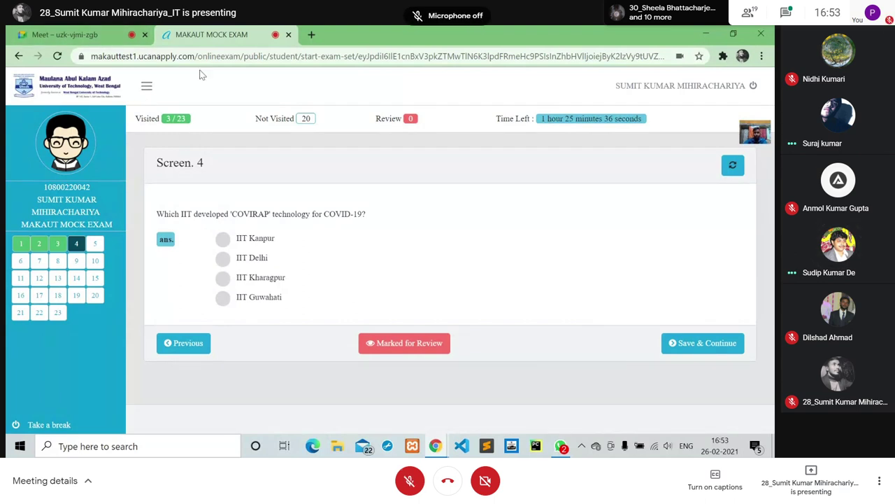
pyautogui.click(103, 32)
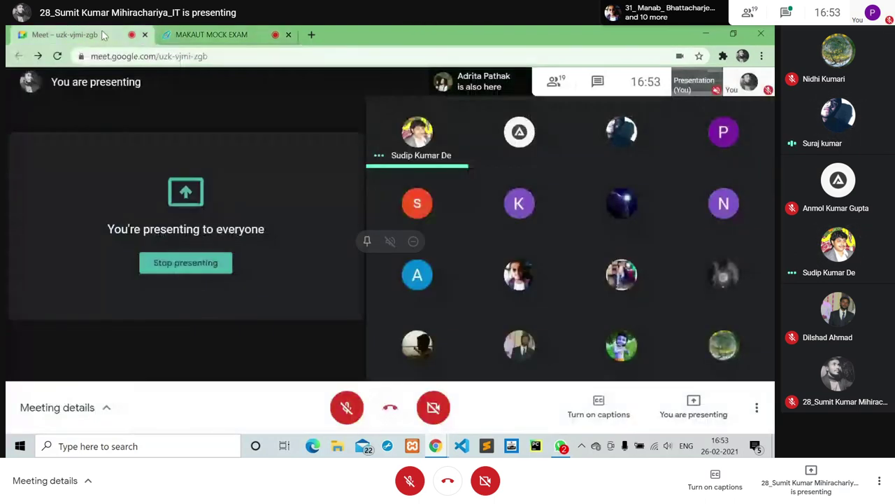
pyautogui.click(207, 31)
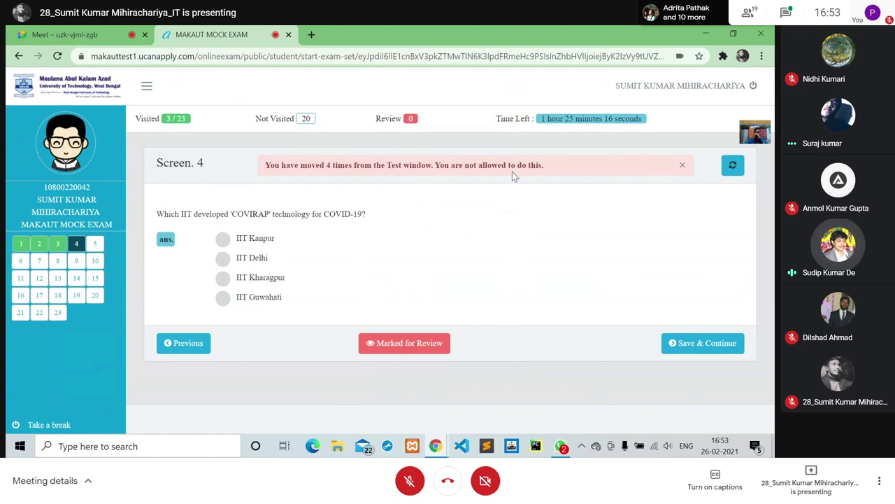
# - Unmute the meeting microphone and mute it again, twice, while staying on question 4
pyautogui.hotkey('ctrl', 'd')
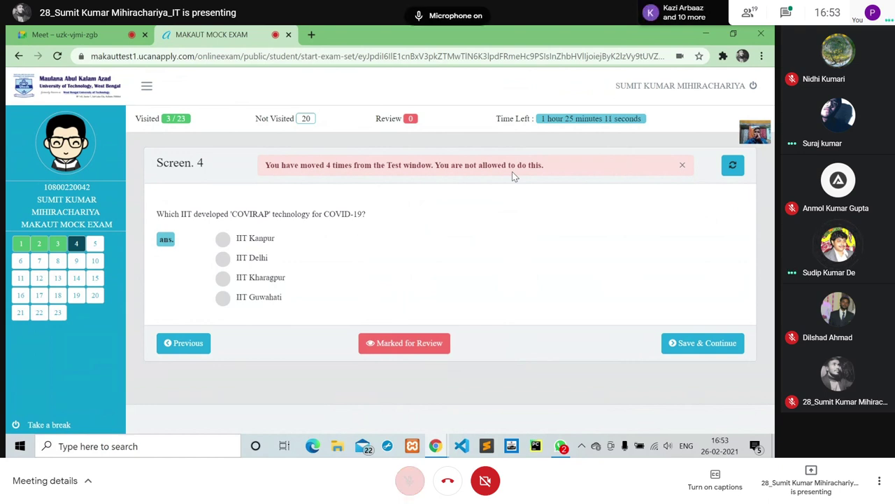
pyautogui.hotkey('ctrl', 'd')
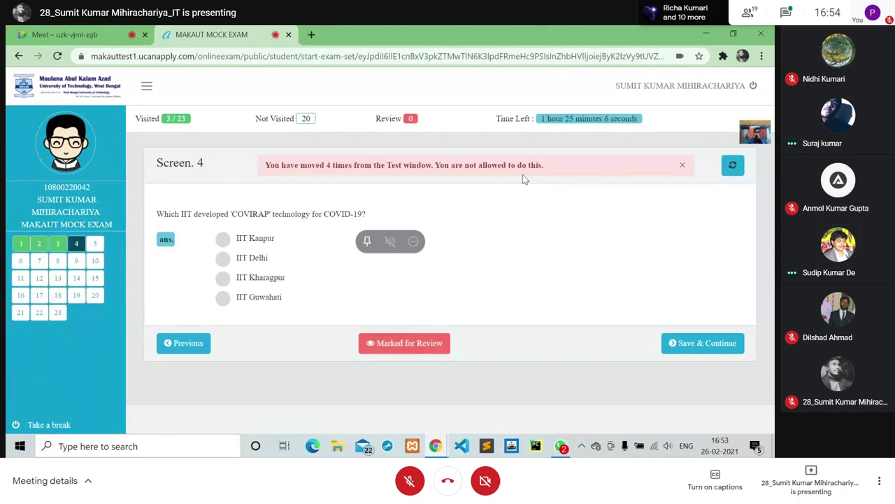
pyautogui.hotkey('ctrl', 'd')
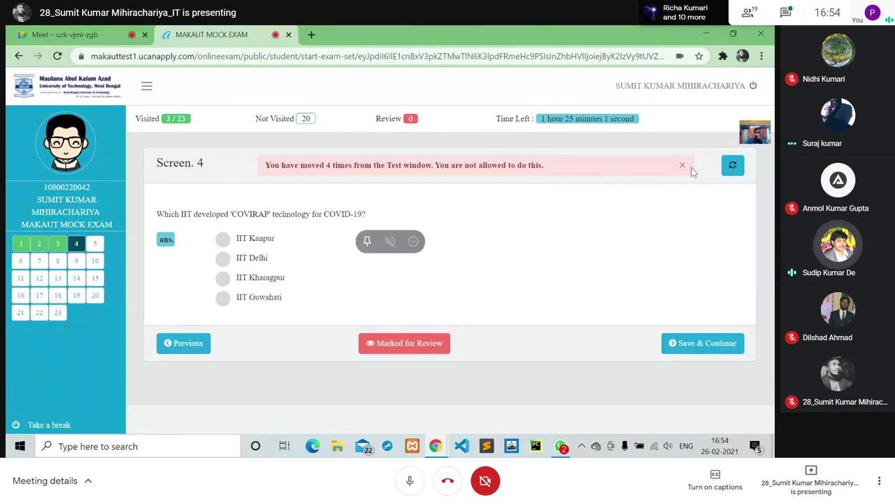
pyautogui.hotkey('ctrl', 'd')
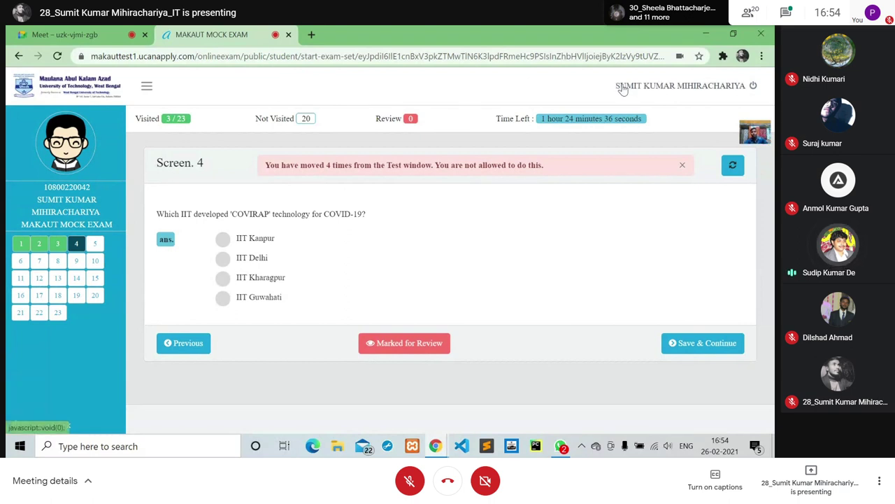
# - Jump directly to question 13 and return to the already answered question 2
pyautogui.click(58, 279)
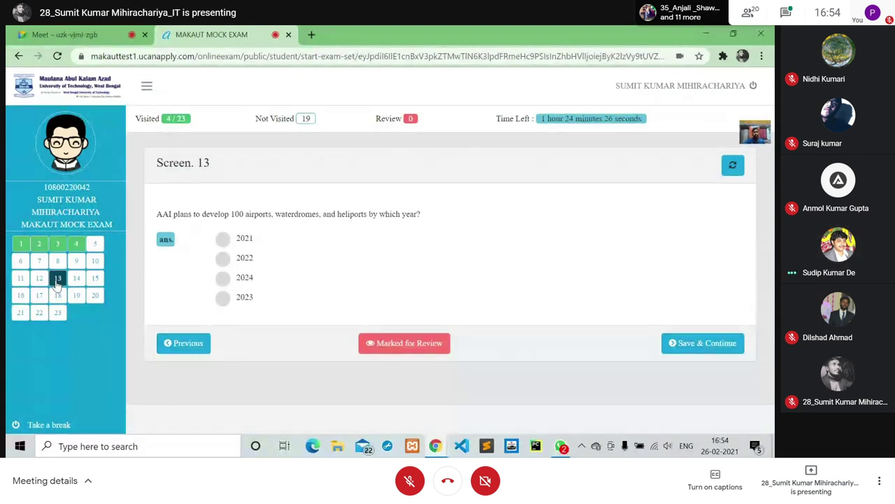
pyautogui.click(40, 245)
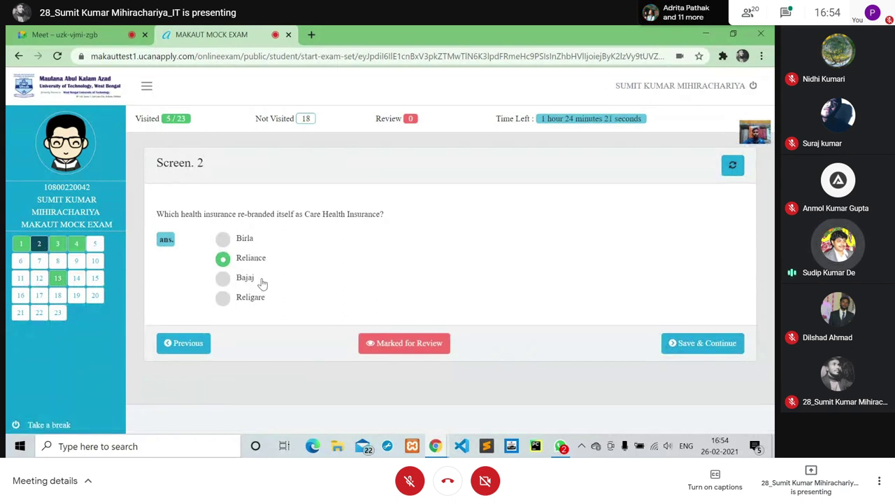
# - Mark question 2 for review, and come back to it after visiting question 11
pyautogui.click(397, 344)
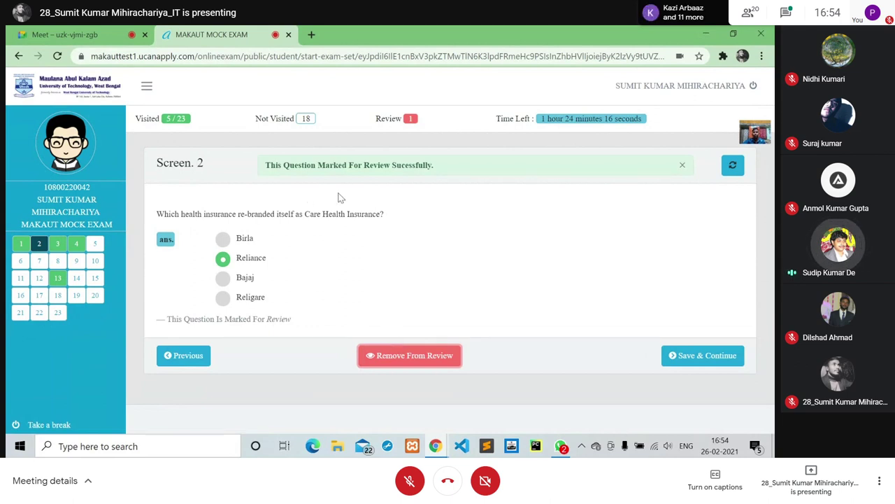
pyautogui.click(23, 278)
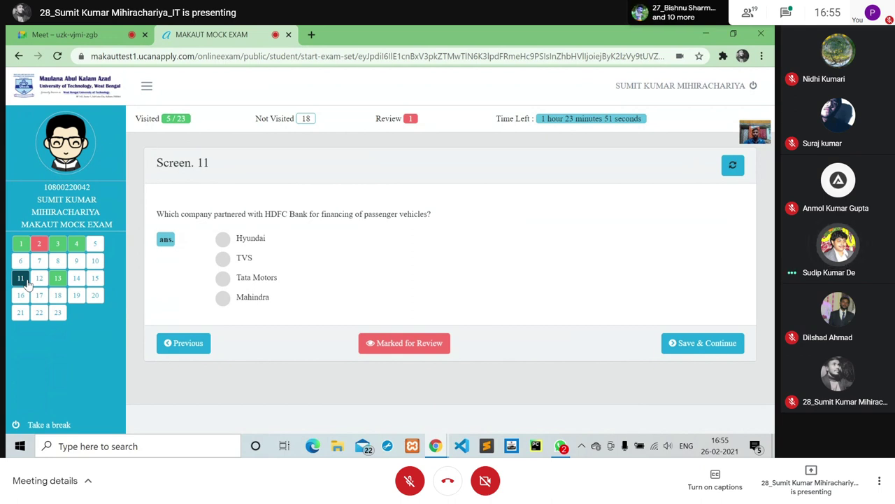
pyautogui.click(40, 245)
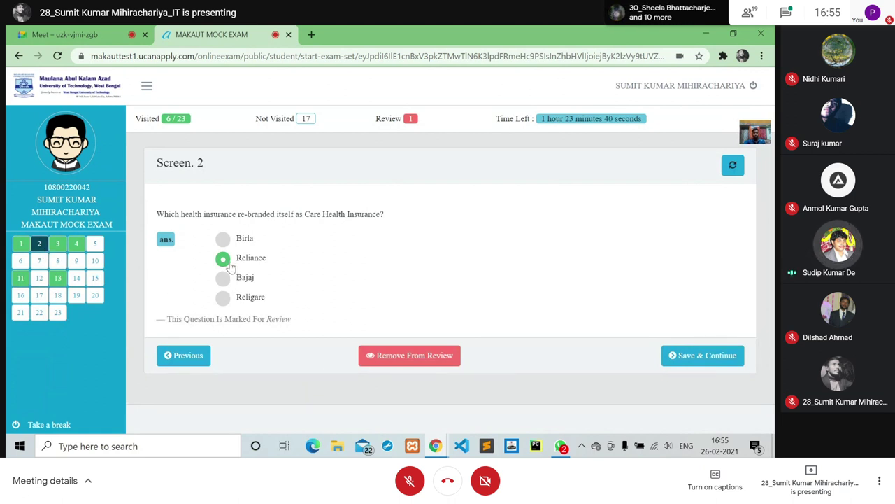
# - Change the answer to question 2 to Birla and save it
pyautogui.click(223, 241)
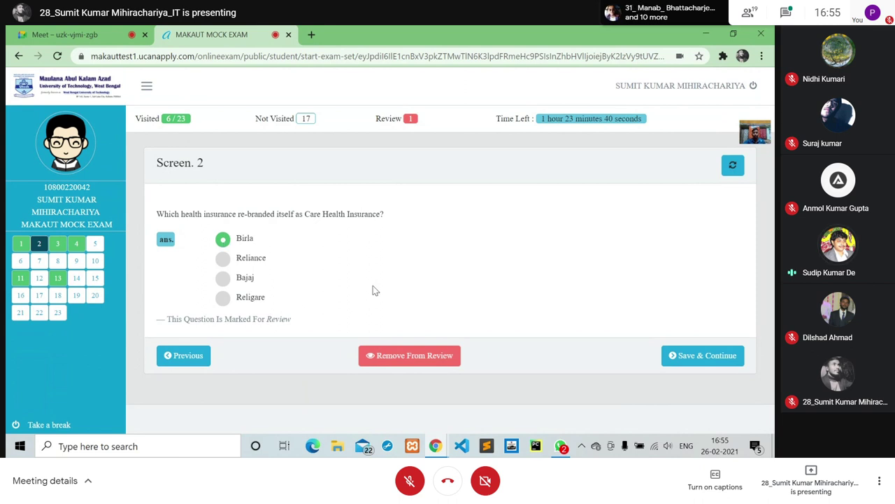
pyautogui.click(695, 355)
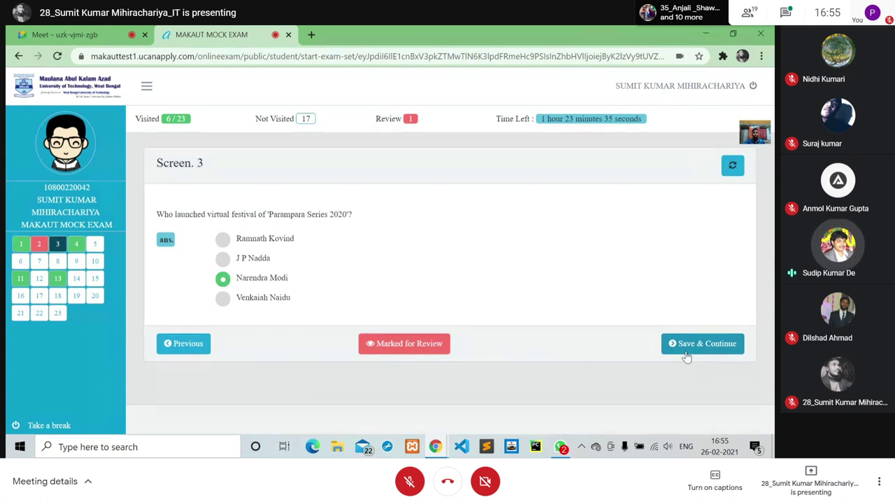
pyautogui.click(687, 355)
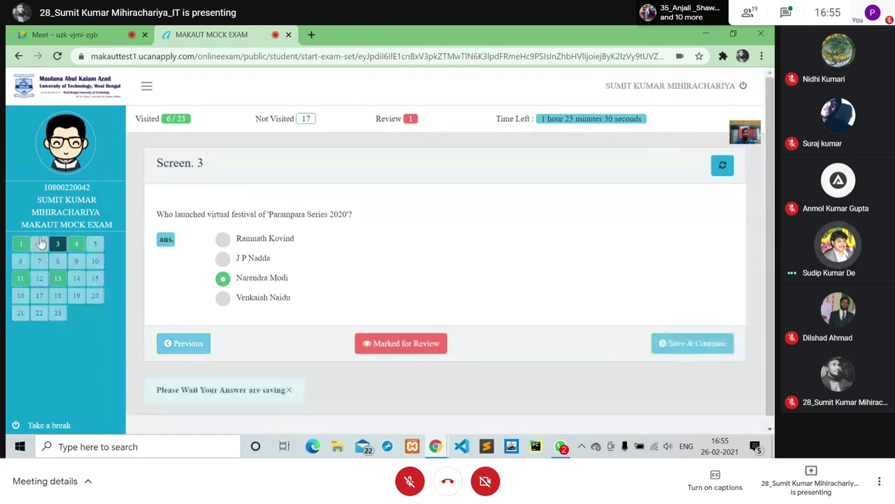
# - Return to question 2 and remove it from review
pyautogui.click(39, 242)
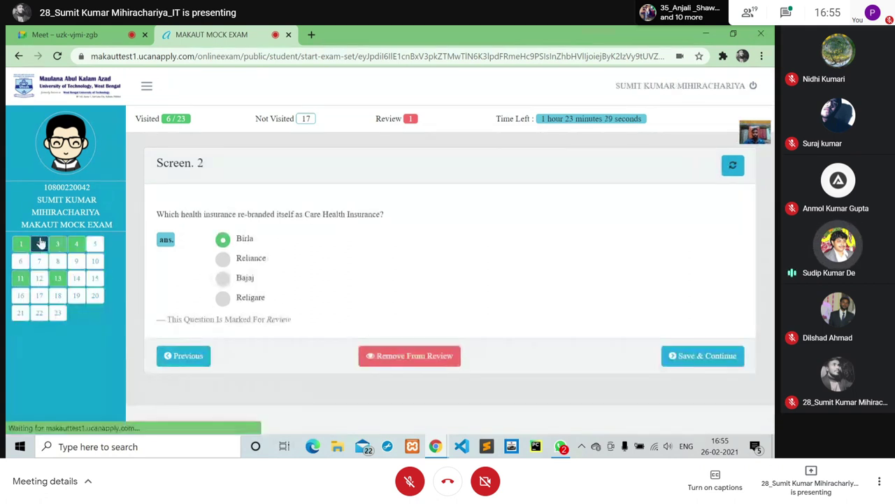
pyautogui.click(426, 360)
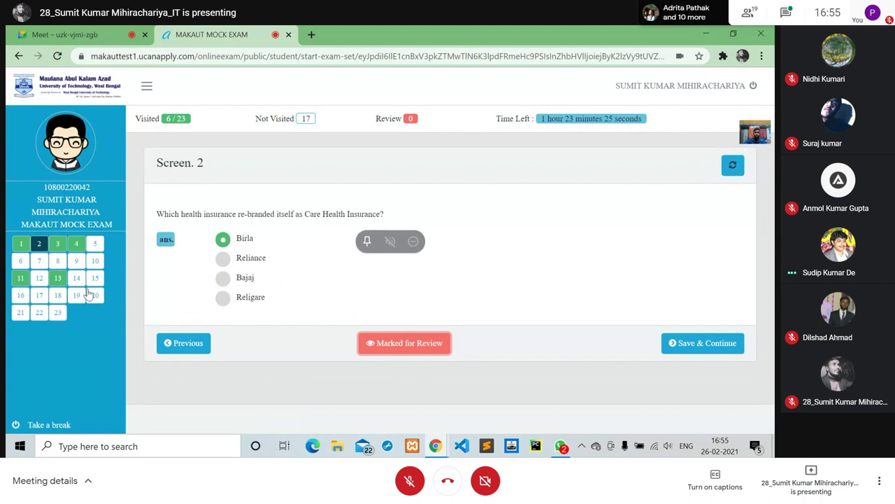
# - Look over the picture-based question 7 down to its answer options, and take a break from the exam
pyautogui.click(40, 263)
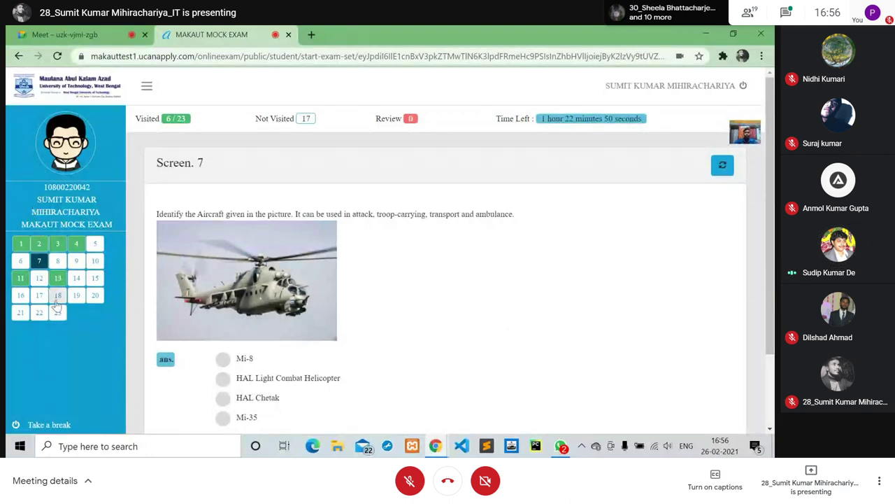
pyautogui.scroll(-2, 448, 337)
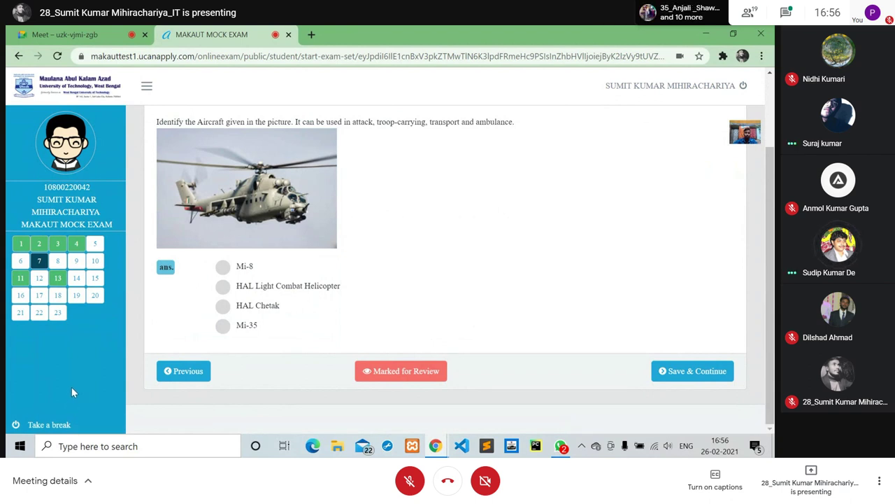
pyautogui.click(63, 426)
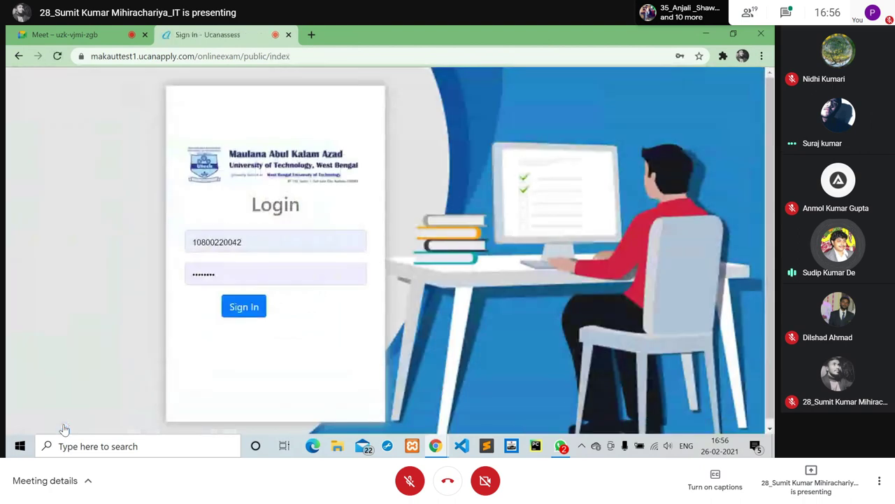
# - Sign in again with the prefilled credentials and open MAKAUT MOCK EXAM from the subjects available now
pyautogui.click(247, 309)
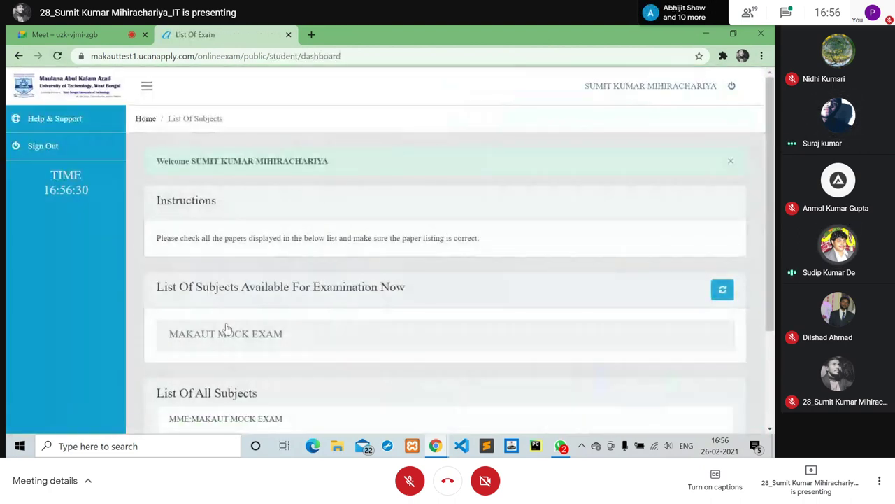
pyautogui.scroll(-2, 355, 344)
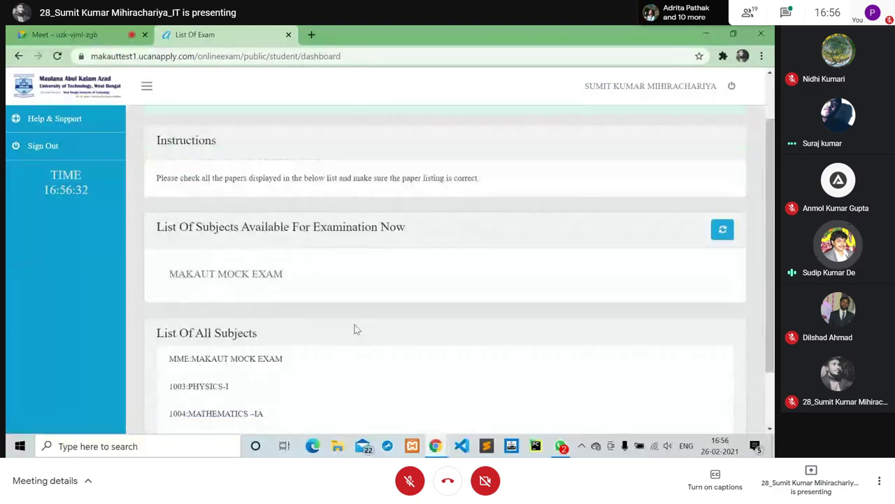
pyautogui.scroll(-1, 355, 329)
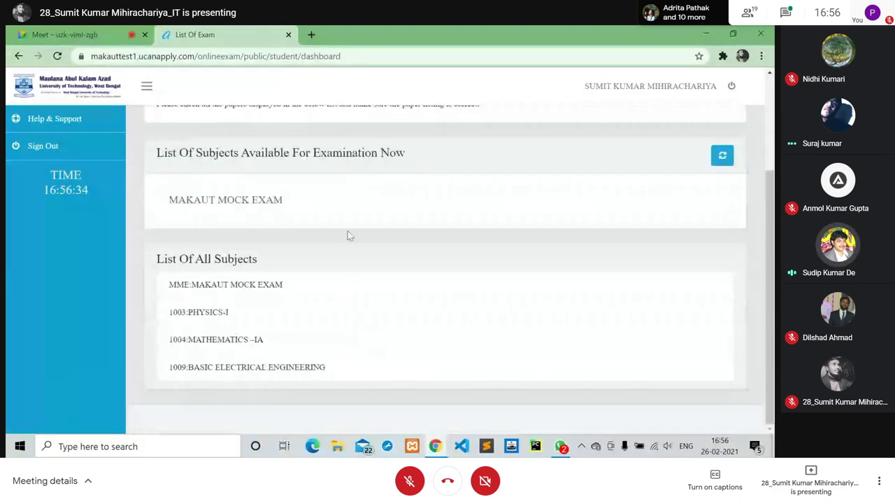
pyautogui.click(355, 201)
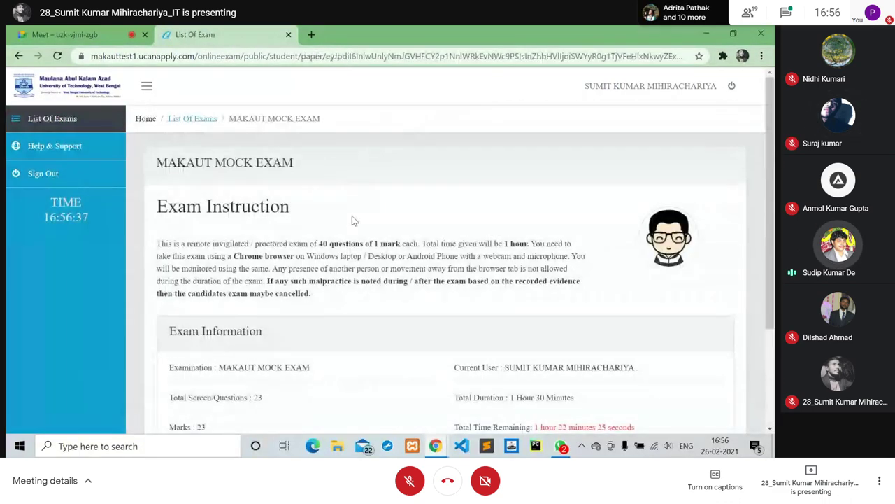
# - Run the camera and browser check for the mock exam and go through its dependency checklist
pyautogui.scroll(-2, 354, 220)
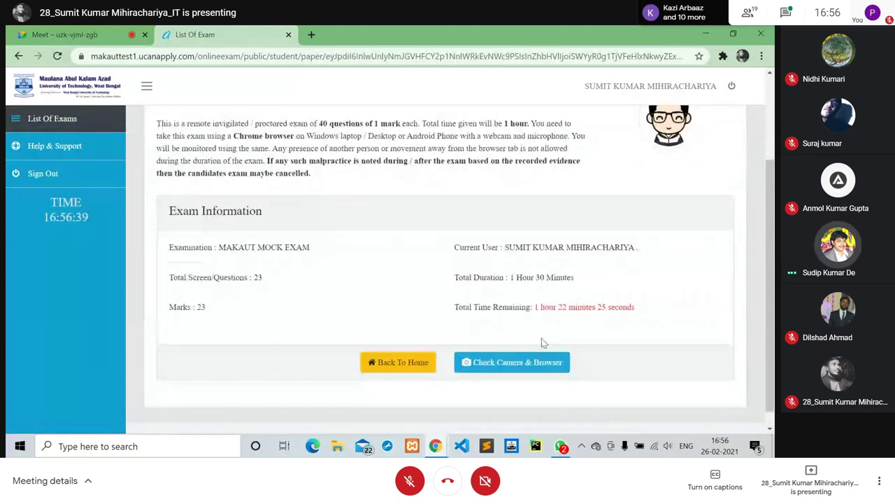
pyautogui.click(526, 362)
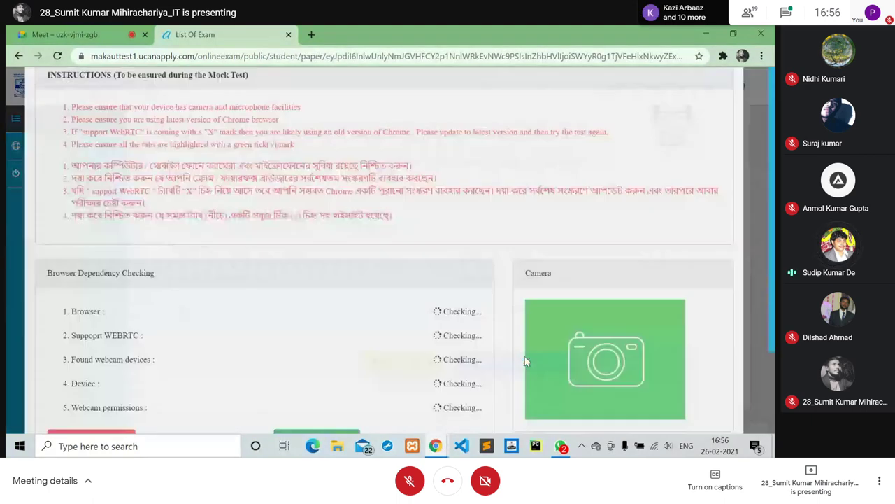
pyautogui.scroll(-1, 465, 316)
pyautogui.scroll(-1, 454, 342)
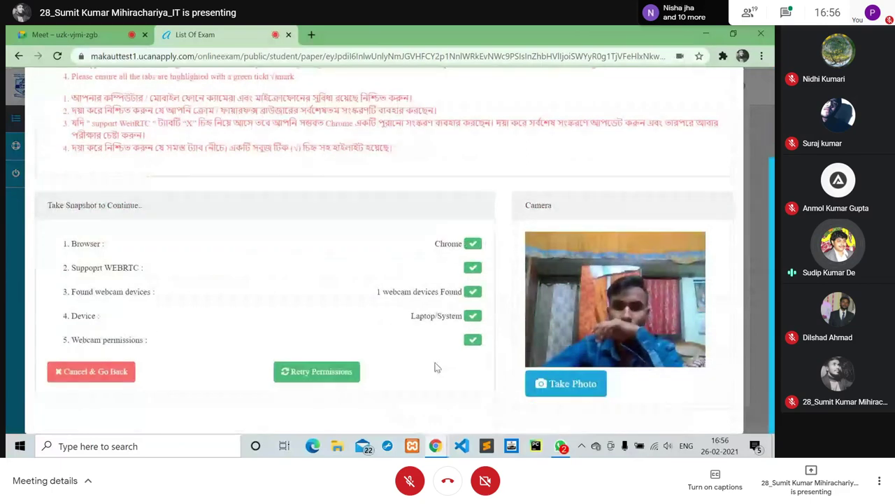
# - Switch to the Google Meet tab, stop presenting the screen, and leave the meeting
pyautogui.click(63, 32)
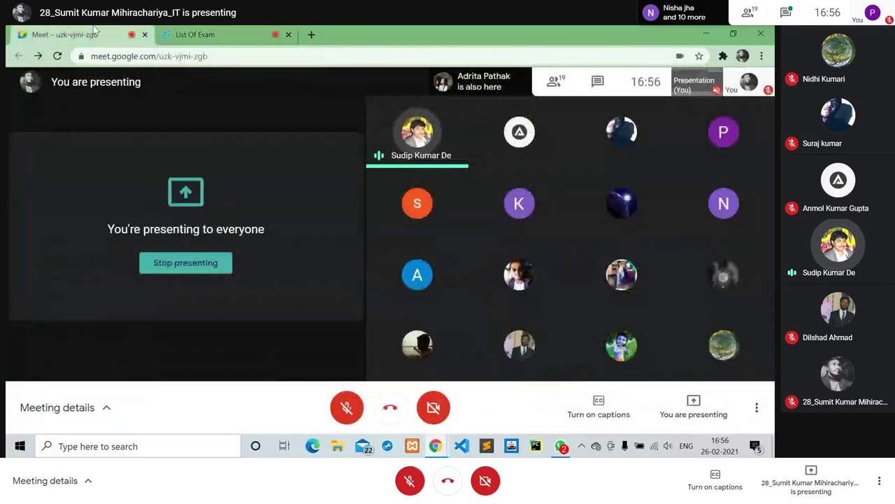
pyautogui.click(205, 263)
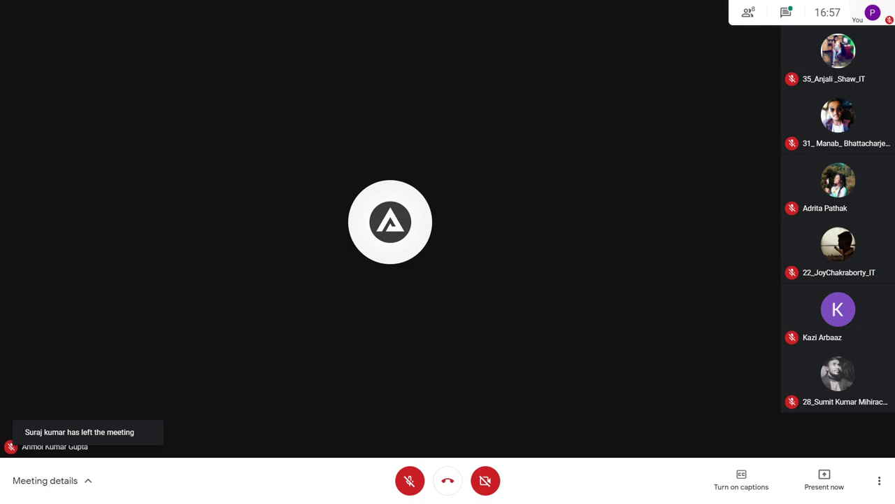
pyautogui.click(447, 481)
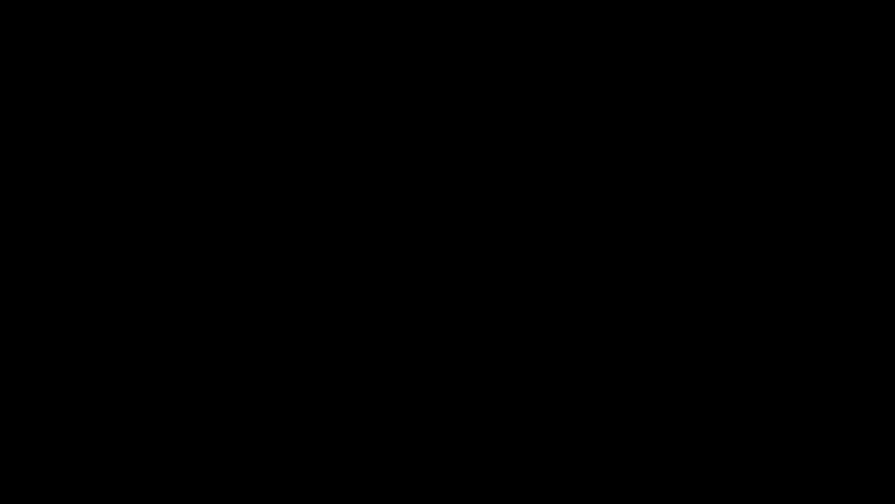